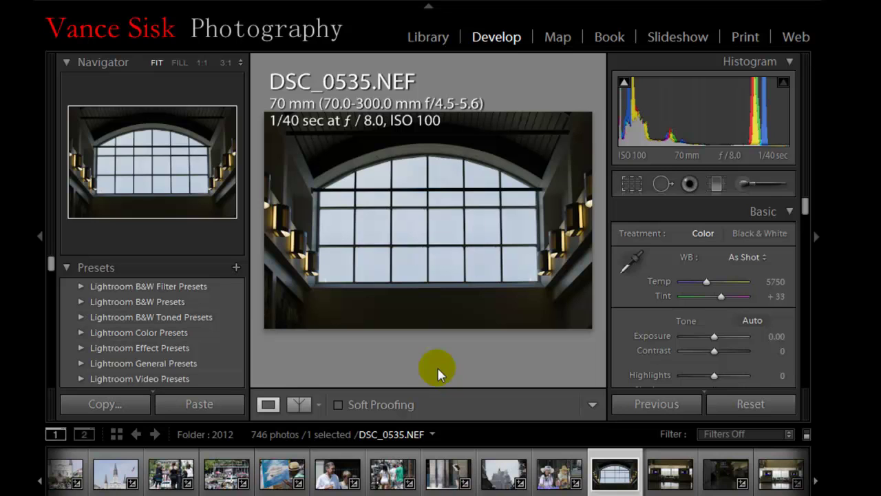
# Collapse the navigator and presets panel and hide the filmstrip to enlarge the window photo
pyautogui.click(39, 235)
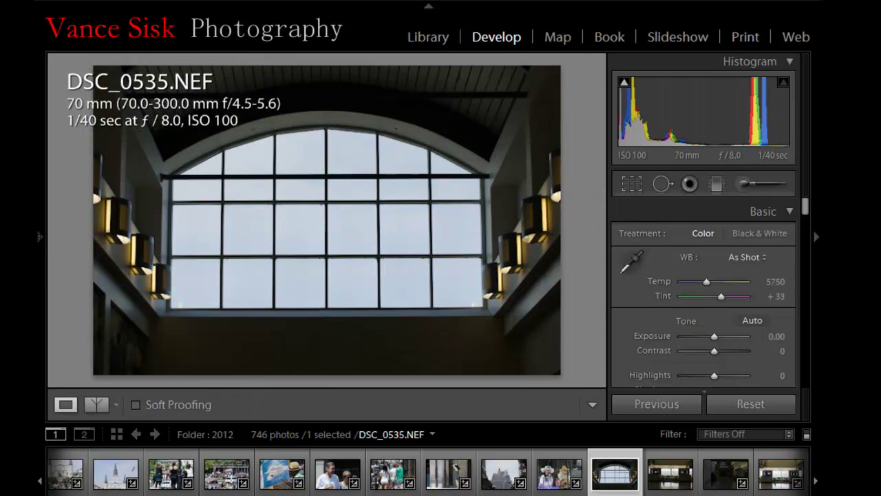
pyautogui.press('F6')
pyautogui.click(324, 332)
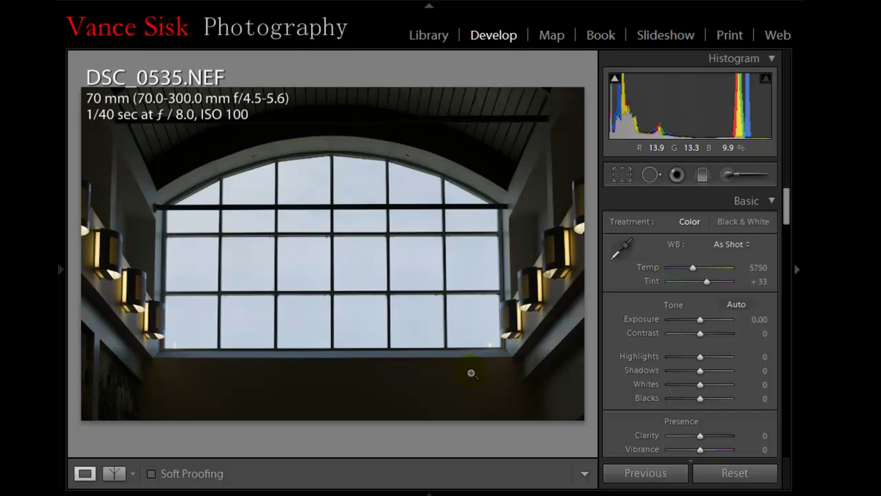
pyautogui.click(471, 369)
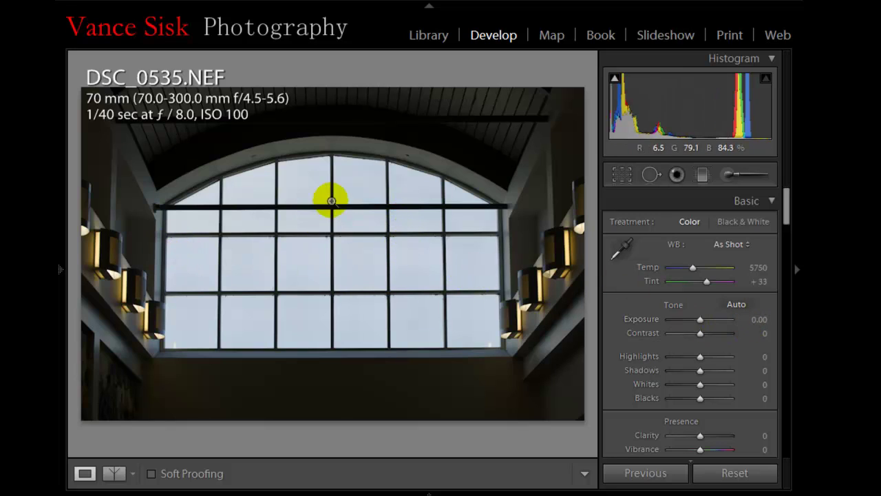
# Set Exposure to −0.50 and push Highlights and Shadows up to +100 in the Basic panel
pyautogui.click(757, 320)
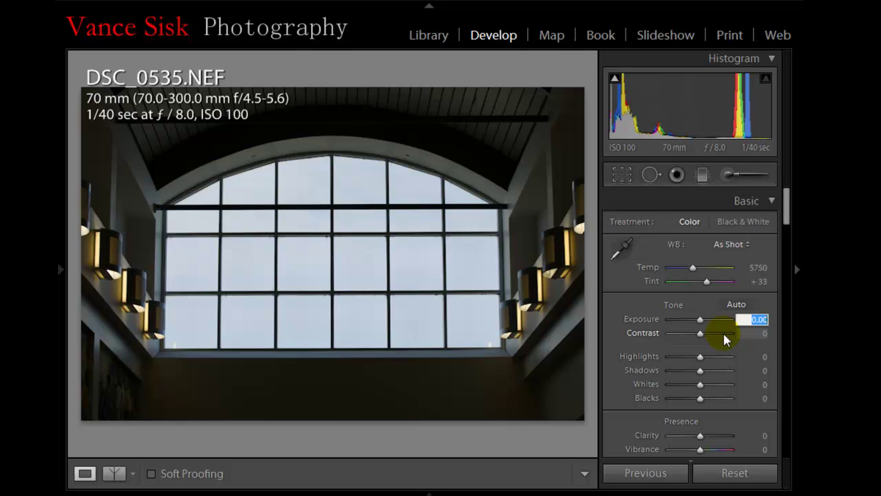
pyautogui.write('-.50')
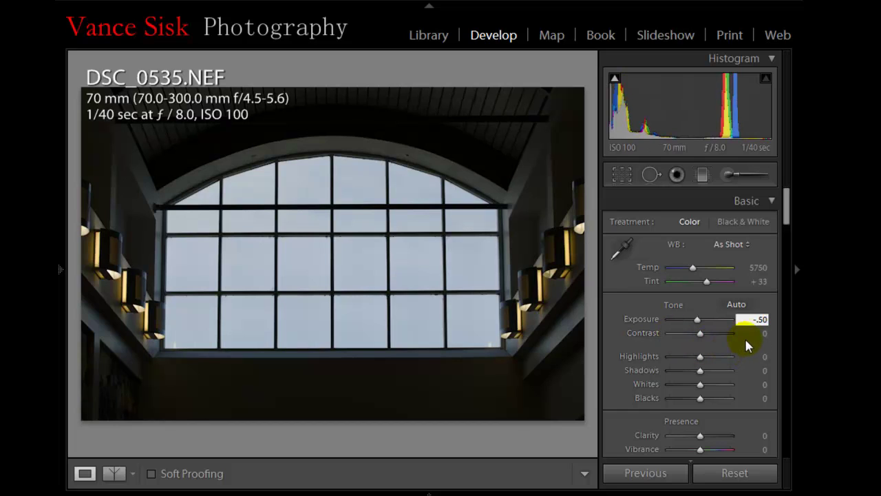
pyautogui.press('Return')
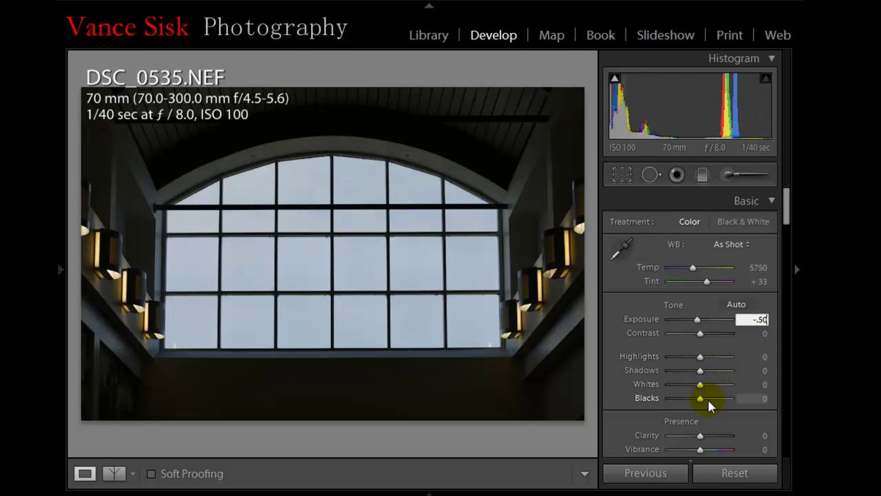
pyautogui.moveTo(700, 356); pyautogui.dragTo(734, 371)
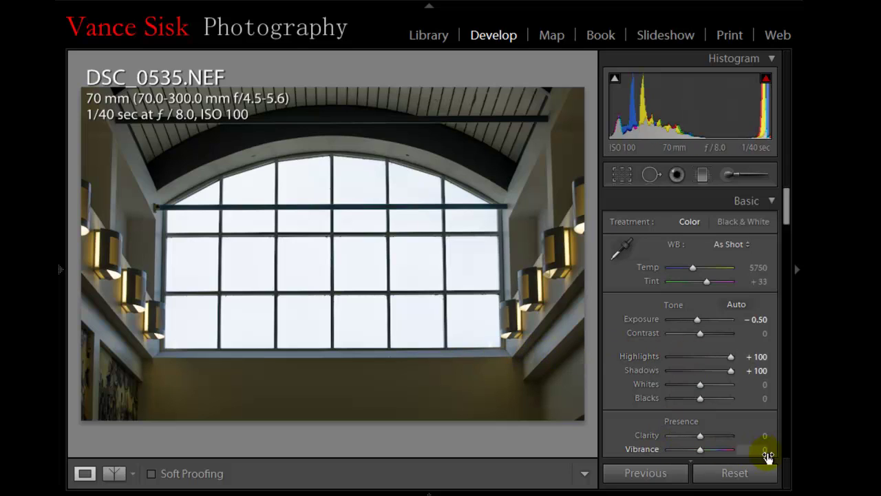
# Set Presence to Clarity +100, Vibrance +75 and Saturation 55
pyautogui.moveTo(786, 200); pyautogui.dragTo(788, 234)
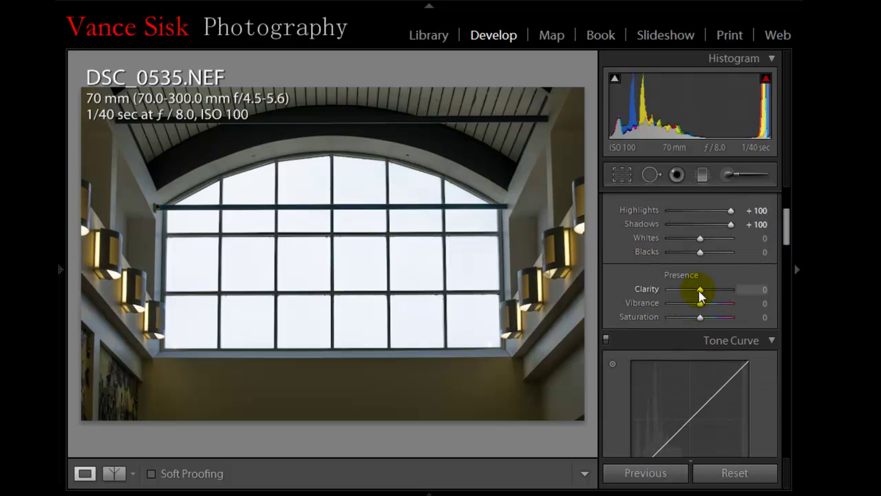
pyautogui.moveTo(700, 296); pyautogui.dragTo(740, 298)
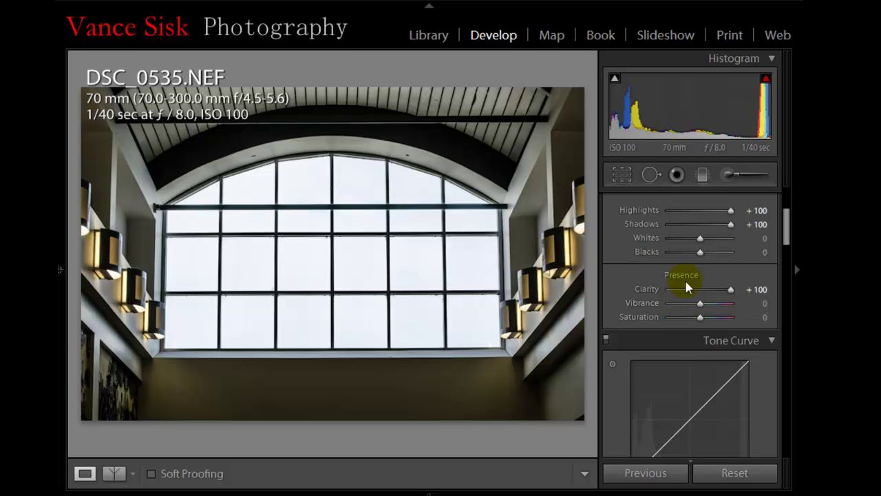
pyautogui.moveTo(700, 307); pyautogui.dragTo(724, 311)
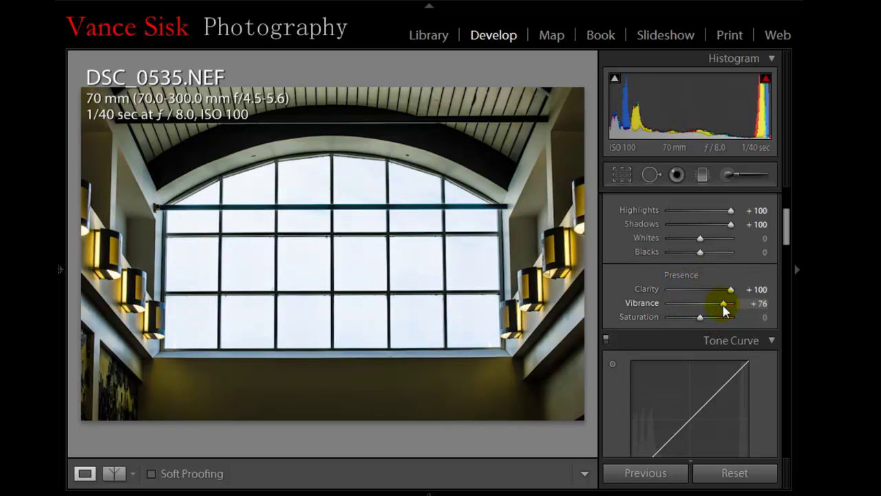
pyautogui.click(747, 303)
pyautogui.press('Down')
pyautogui.press('Tab')
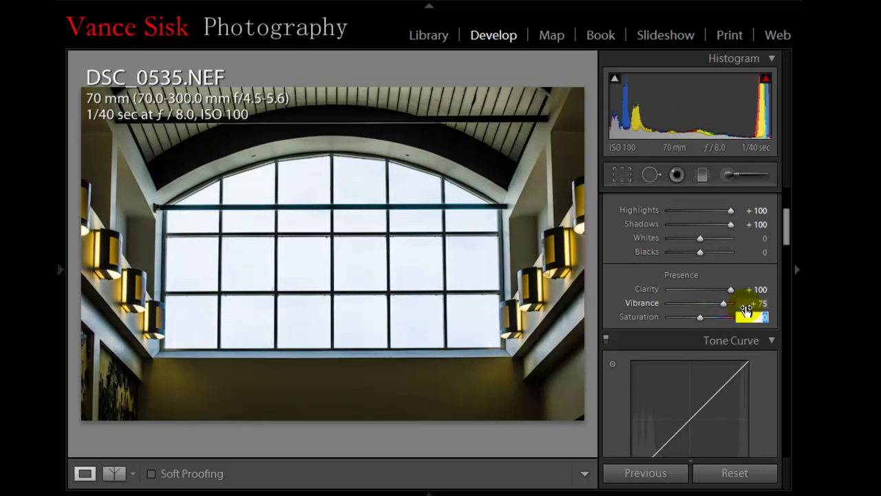
pyautogui.write('55')
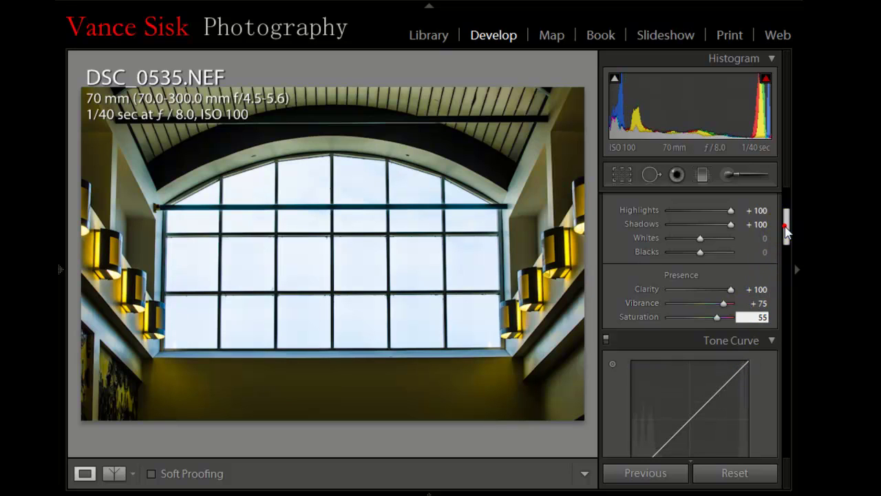
# Drop the Aqua and Blue HSL luminance sliders to −100 for a deep blue sky
pyautogui.moveTo(784, 239); pyautogui.dragTo(788, 295)
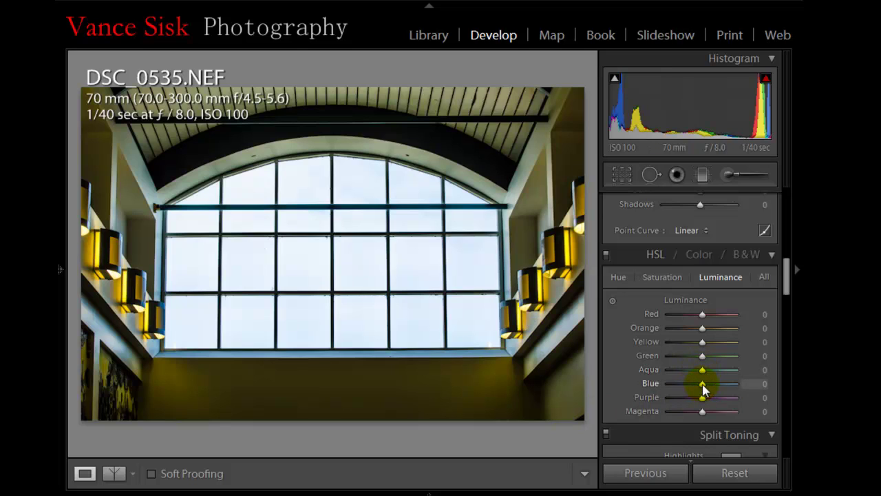
pyautogui.moveTo(703, 370); pyautogui.dragTo(660, 369)
pyautogui.scroll(3, 688, 378)
pyautogui.moveTo(787, 244); pyautogui.dragTo(789, 303)
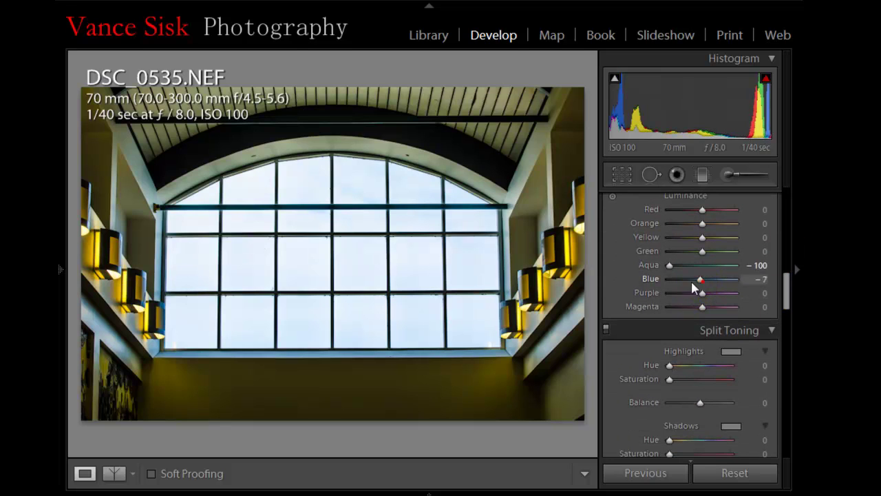
pyautogui.moveTo(692, 287); pyautogui.dragTo(663, 280)
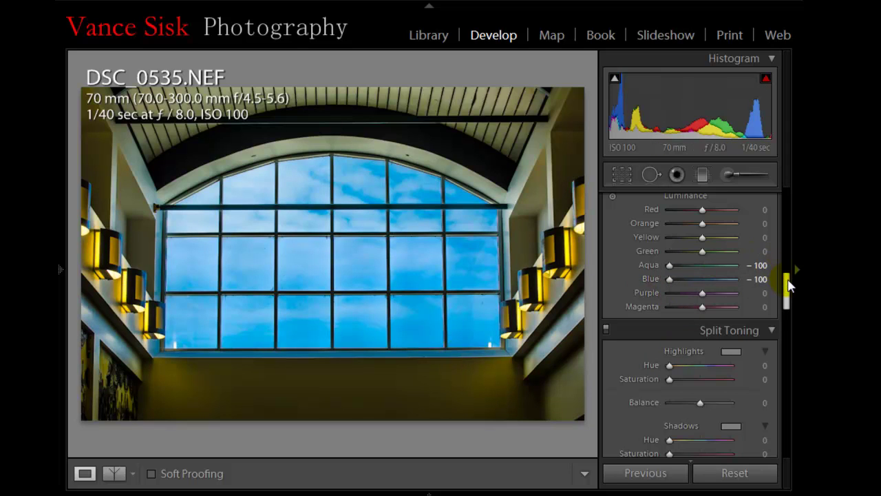
# Enter 40 as the Detail panel's Sharpening Amount
pyautogui.moveTo(788, 285); pyautogui.dragTo(785, 341)
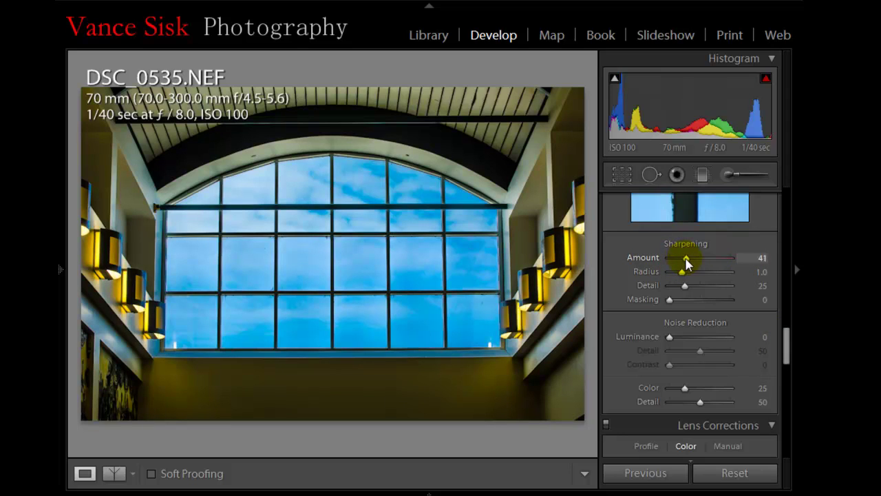
pyautogui.click(759, 258)
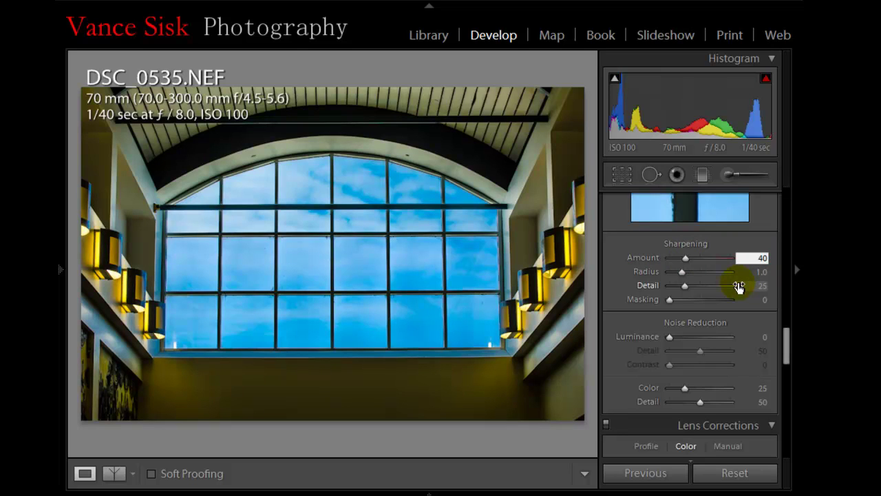
pyautogui.press('Tab')
pyautogui.press('Tab')
pyautogui.press('Tab')
pyautogui.press('Tab')
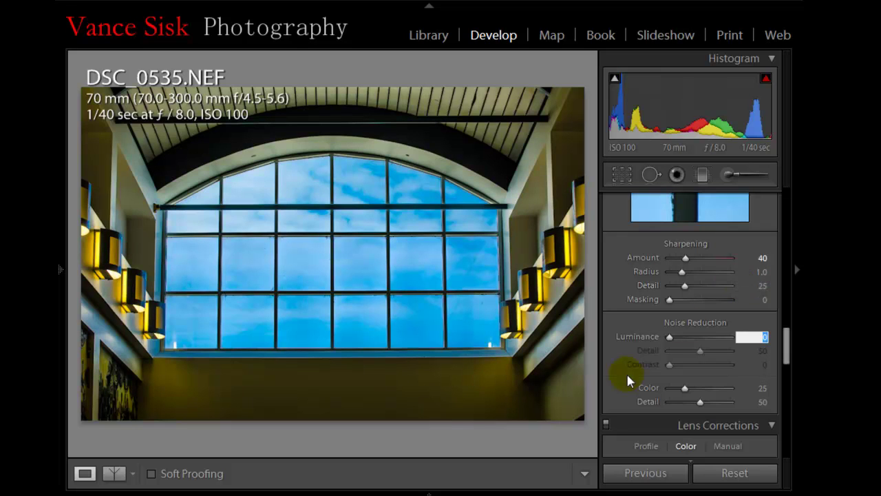
# Zoom 1:1 on a dark area and set Luminance noise reduction 50 with Detail 85
pyautogui.click(195, 138)
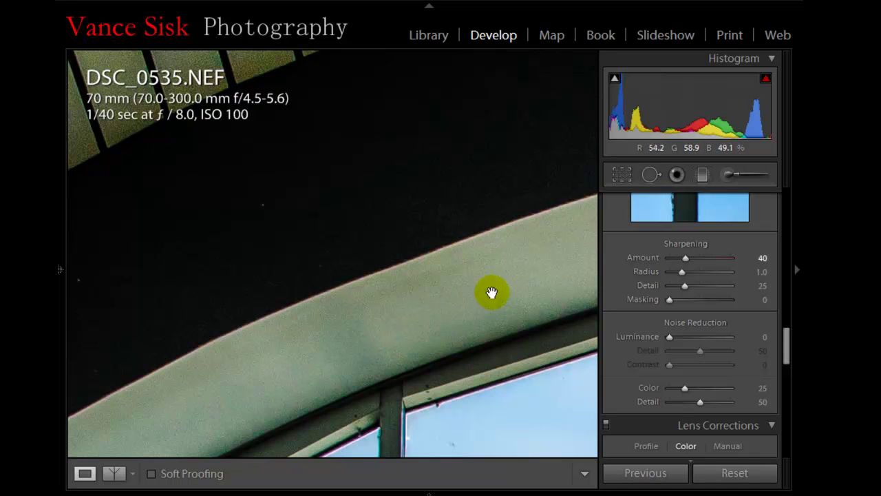
pyautogui.moveTo(518, 288); pyautogui.dragTo(360, 341)
pyautogui.moveTo(307, 365); pyautogui.dragTo(257, 258)
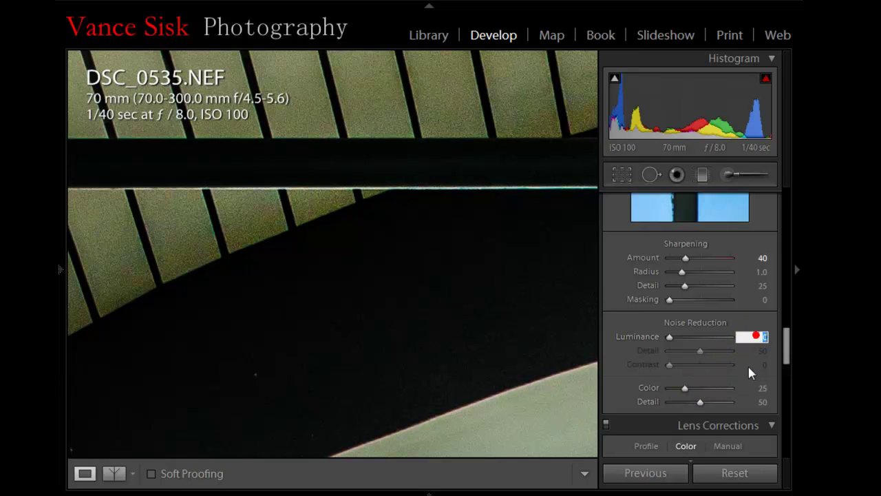
pyautogui.write('50')
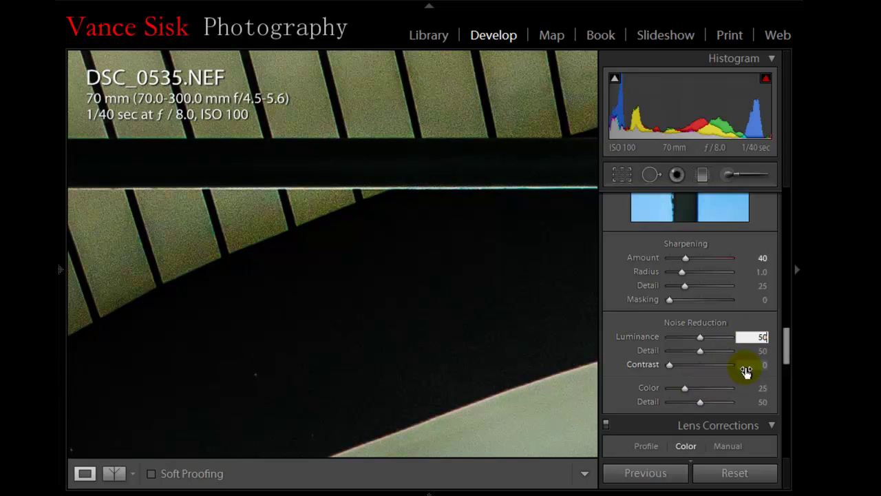
pyautogui.press('Tab')
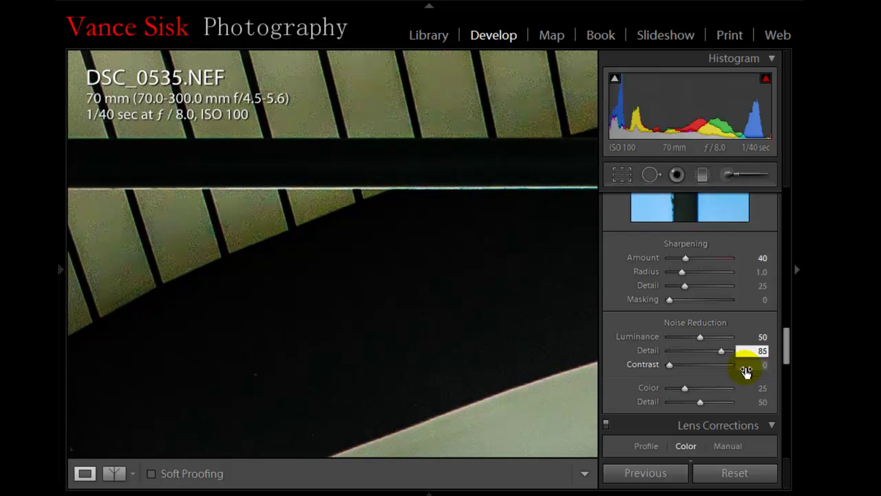
pyautogui.press('Tab')
# Confirm the noise reduction entry, return to Fit, then zoom 1:1 on the lower window panes
pyautogui.press('Return')
pyautogui.click(455, 307)
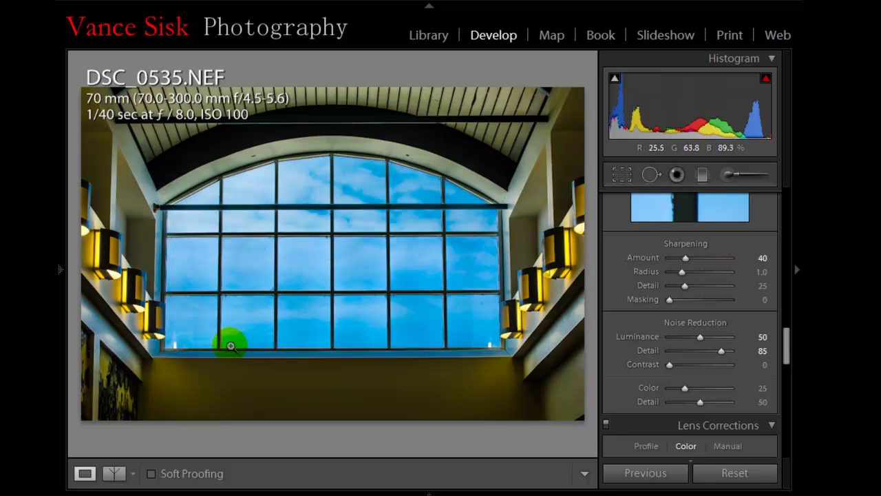
pyautogui.click(228, 296)
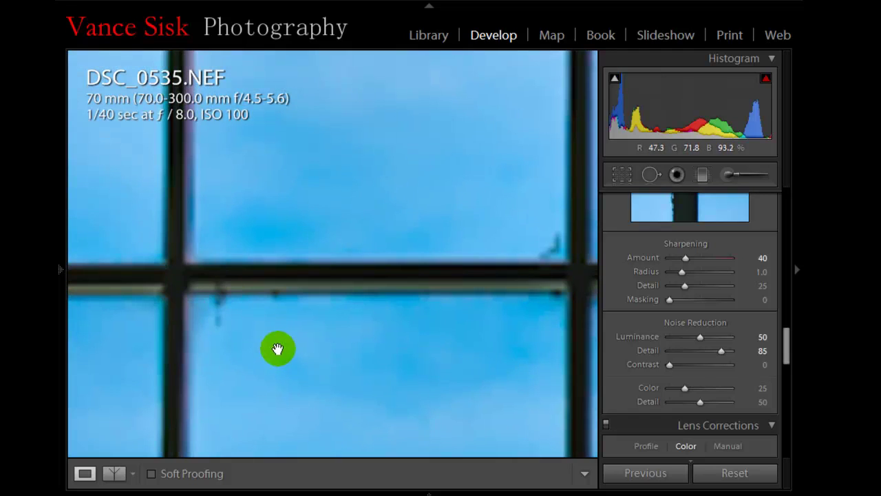
# Pan to a dark dust speck on the glass and heal it with Spot Removal
pyautogui.moveTo(287, 335); pyautogui.dragTo(372, 364)
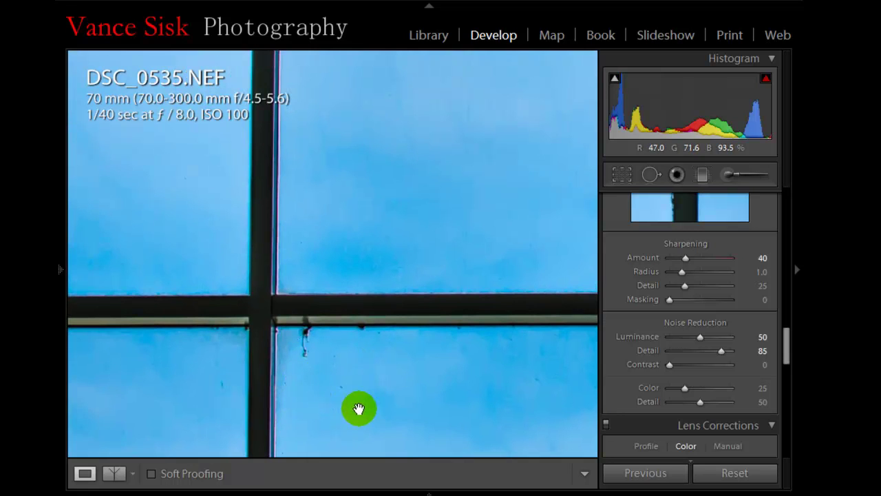
pyautogui.moveTo(502, 291); pyautogui.dragTo(443, 62)
pyautogui.moveTo(439, 375); pyautogui.dragTo(527, 234)
pyautogui.moveTo(345, 276); pyautogui.dragTo(344, 276)
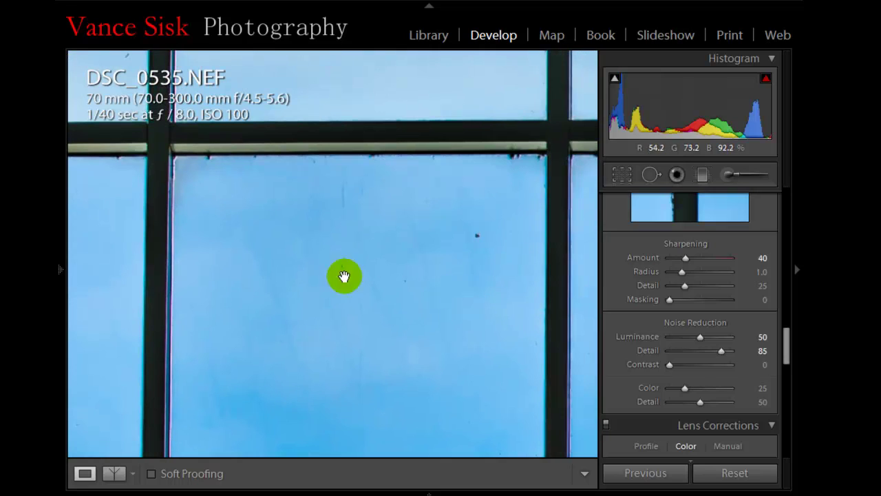
pyautogui.click(650, 176)
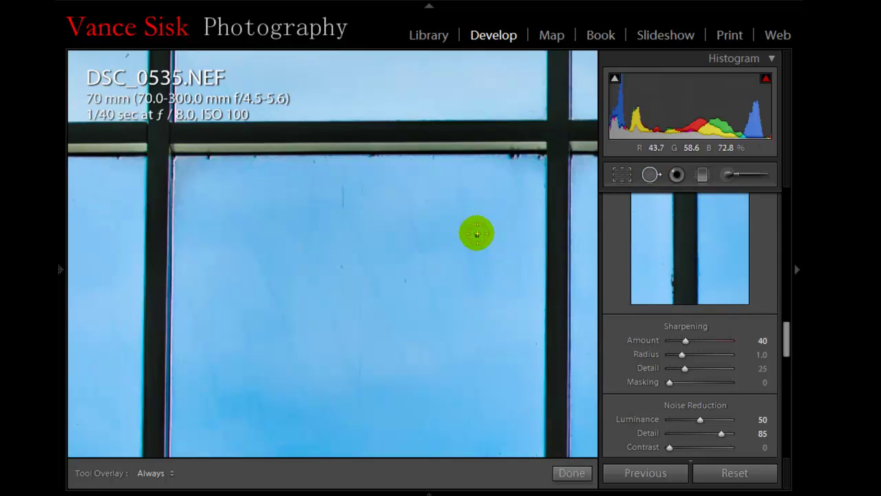
pyautogui.click(477, 233)
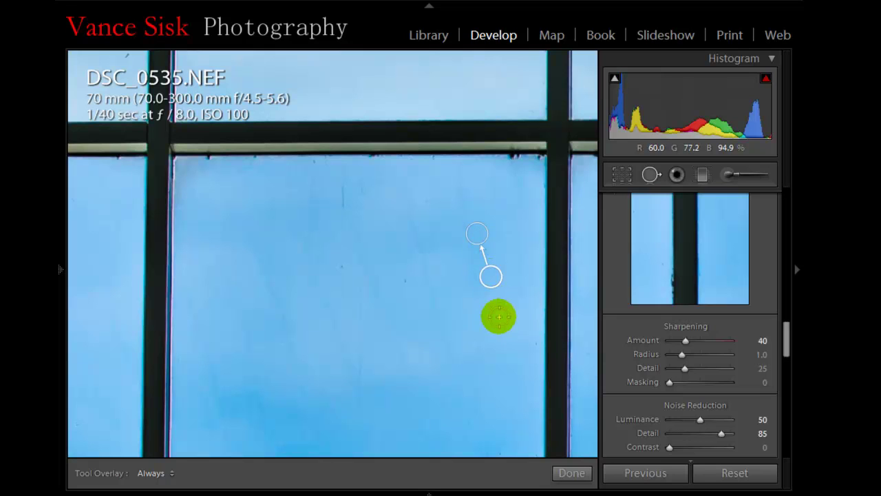
pyautogui.click(576, 472)
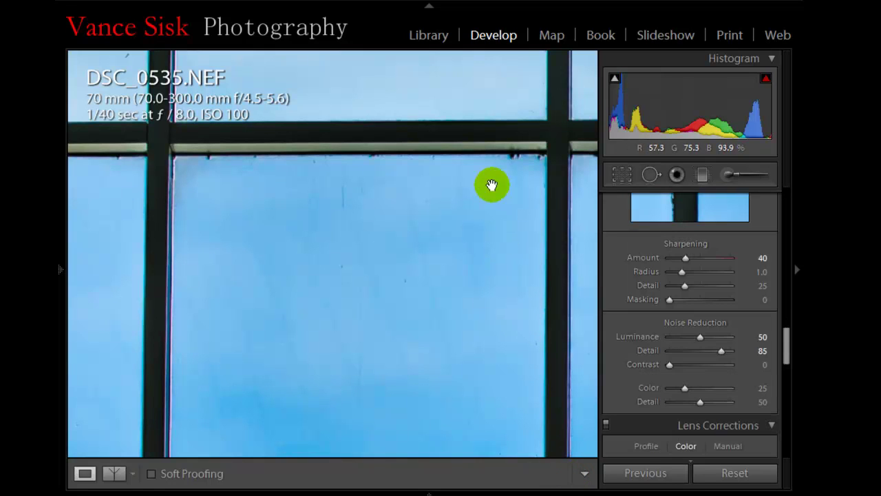
# Heal a dark spot near the window-bar crossing using nearby clean glass, then zoom out
pyautogui.moveTo(503, 181); pyautogui.dragTo(376, 334)
pyautogui.moveTo(512, 220); pyautogui.dragTo(342, 301)
pyautogui.moveTo(475, 234); pyautogui.dragTo(344, 362)
pyautogui.click(421, 191)
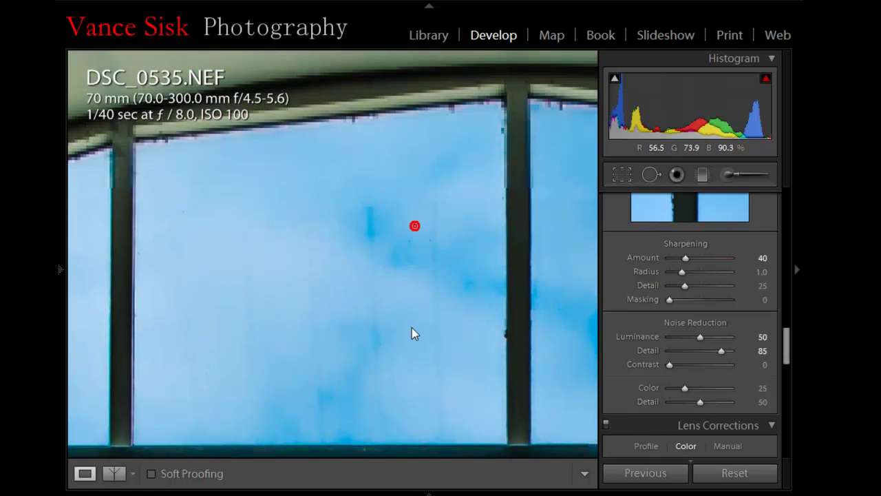
pyautogui.click(454, 285)
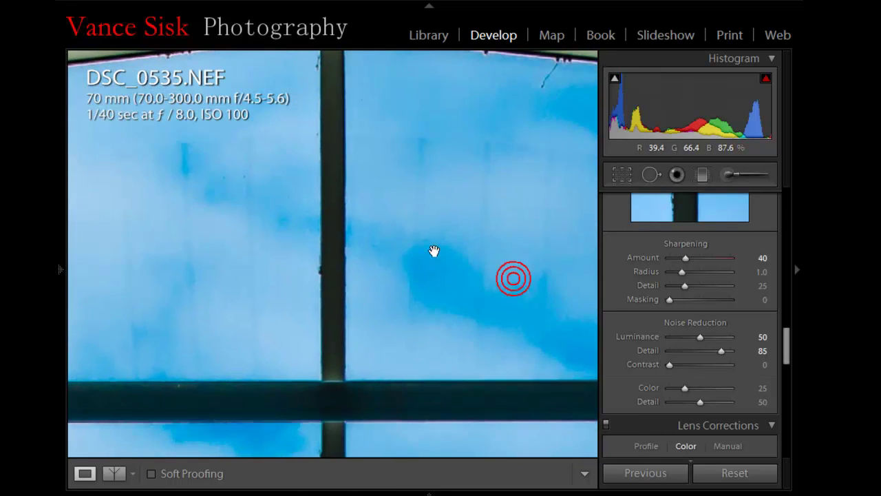
pyautogui.click(433, 250)
pyautogui.moveTo(486, 228); pyautogui.dragTo(511, 378)
pyautogui.click(474, 372)
pyautogui.moveTo(490, 315); pyautogui.dragTo(560, 308)
pyautogui.click(649, 176)
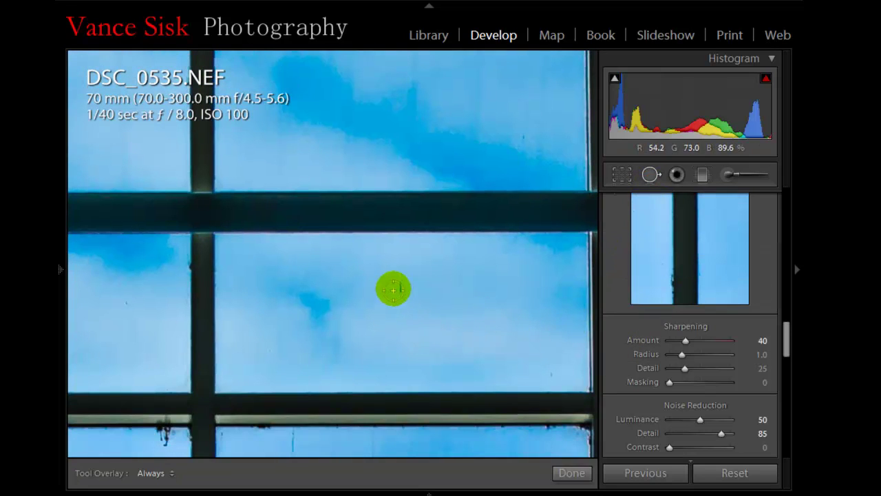
pyautogui.moveTo(400, 289); pyautogui.dragTo(439, 291)
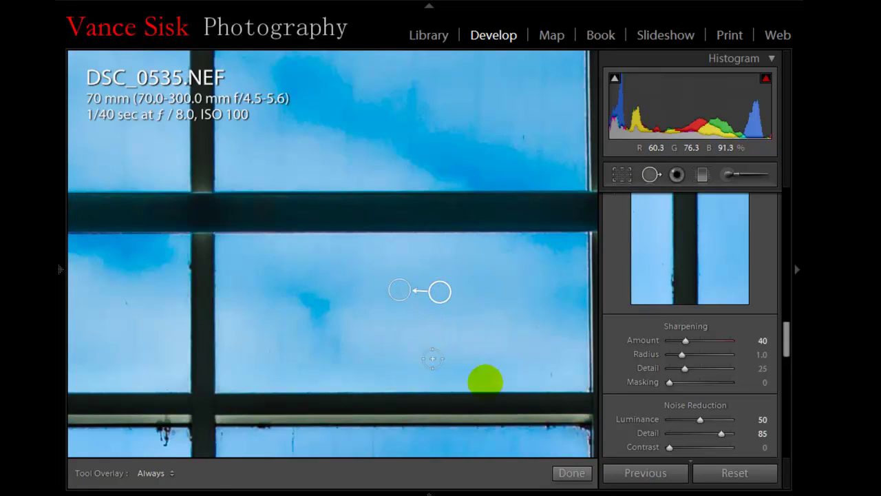
pyautogui.click(571, 473)
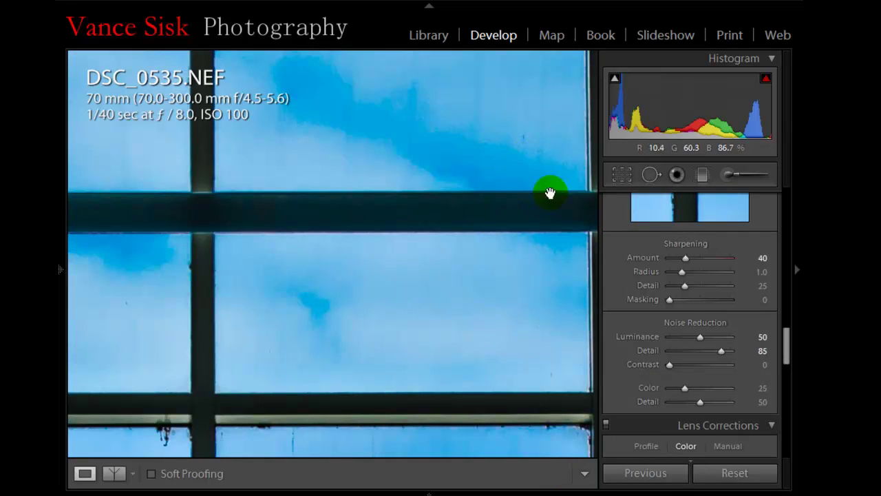
pyautogui.moveTo(356, 346); pyautogui.dragTo(452, 189)
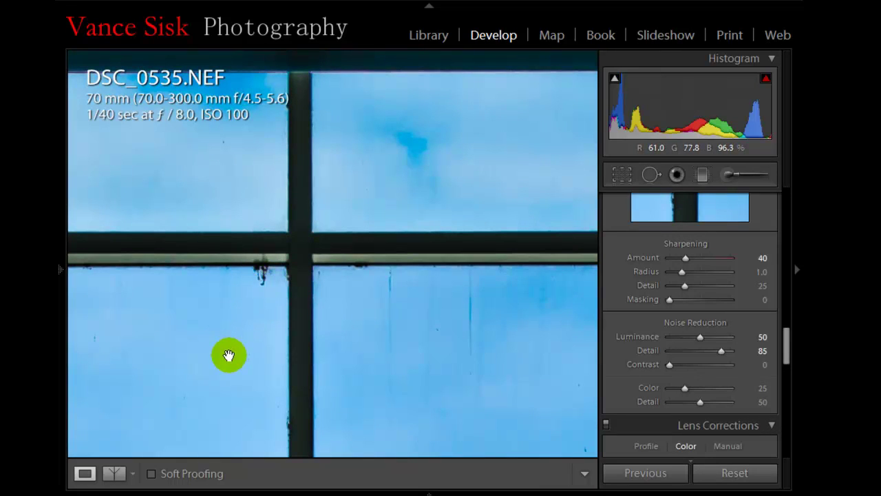
pyautogui.click(394, 320)
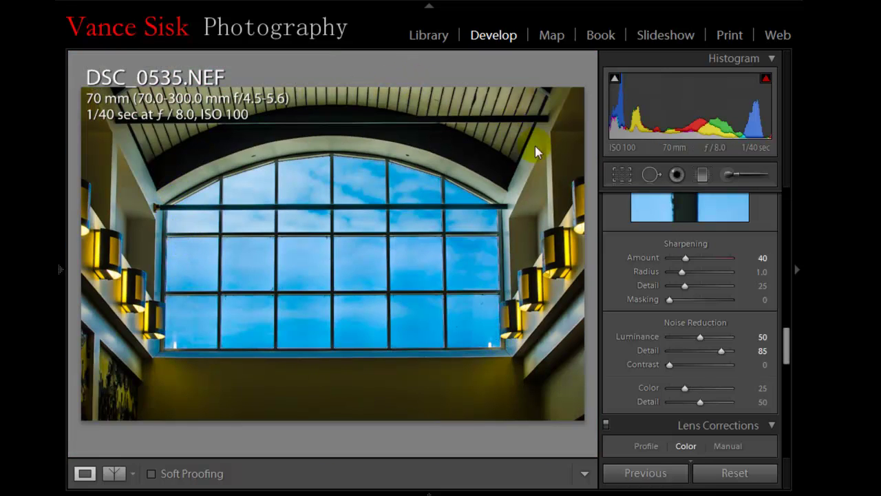
pyautogui.click(251, 329)
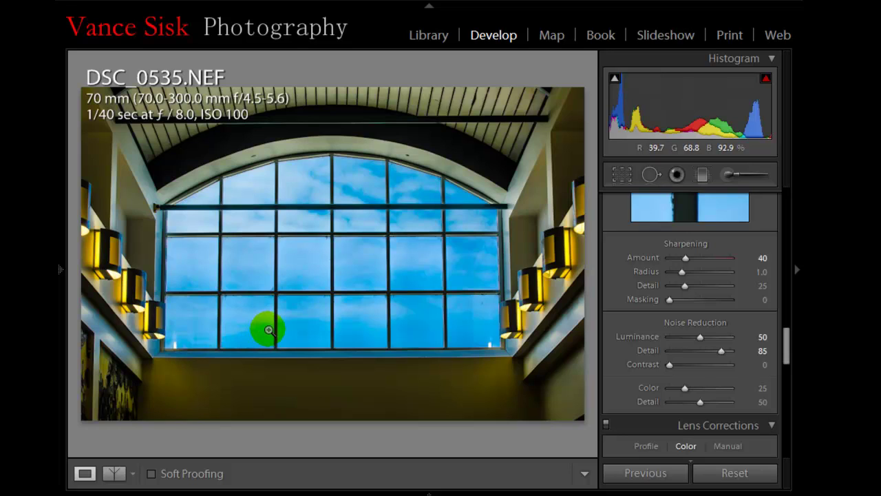
pyautogui.click(185, 251)
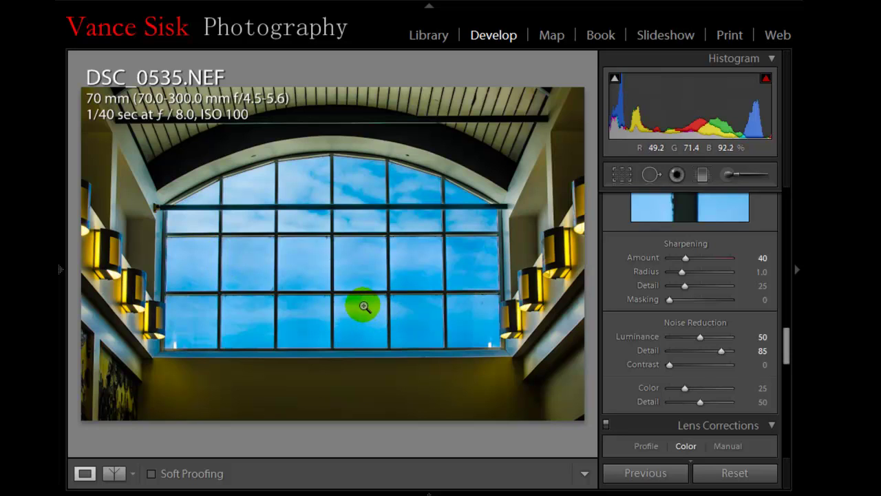
# Enlarge the heal brush to 46 and heal the crack mark beside the right mullion
pyautogui.click(478, 301)
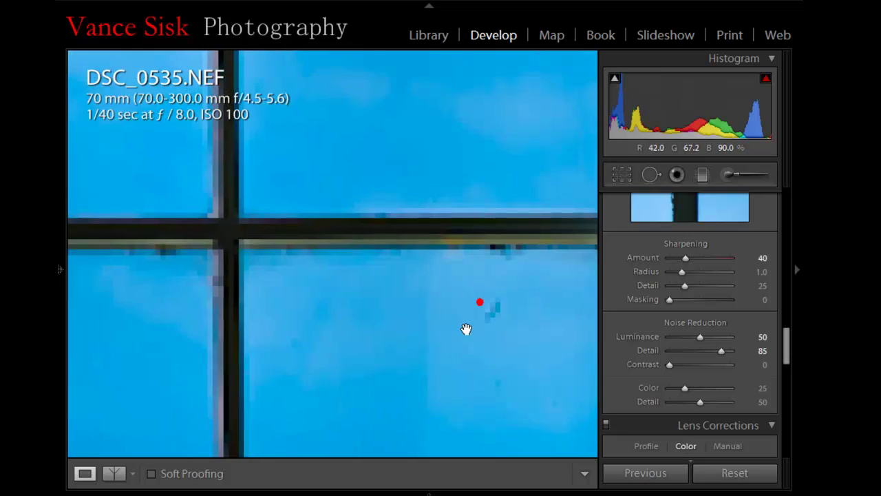
pyautogui.moveTo(472, 340); pyautogui.dragTo(413, 313)
pyautogui.click(649, 181)
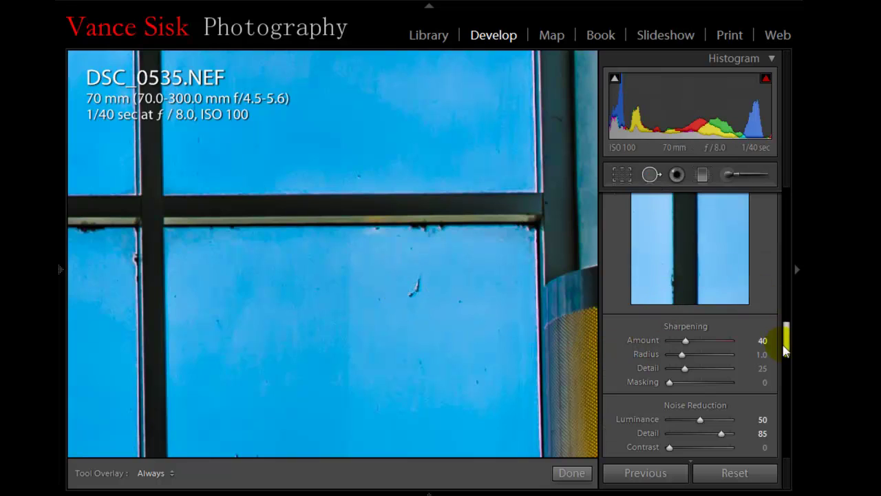
pyautogui.moveTo(784, 338); pyautogui.dragTo(787, 214)
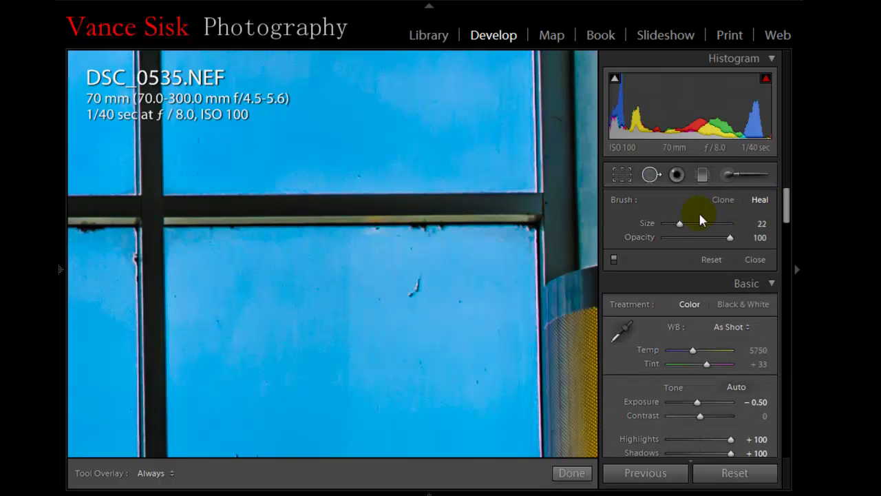
pyautogui.moveTo(679, 224); pyautogui.dragTo(686, 229)
pyautogui.moveTo(691, 230); pyautogui.dragTo(692, 222)
pyautogui.moveTo(417, 286)
pyautogui.mouseDown()
pyautogui.moveTo(393, 311)
pyautogui.moveTo(379, 350)
pyautogui.mouseUp()
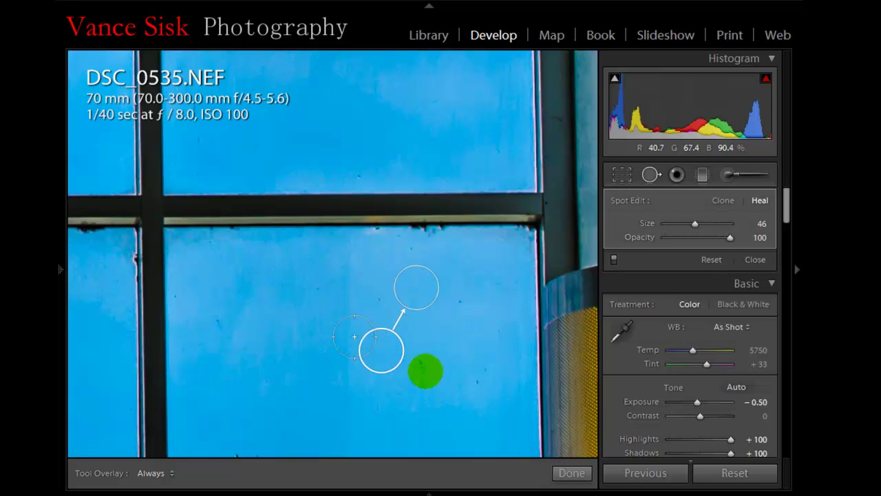
pyautogui.click(572, 473)
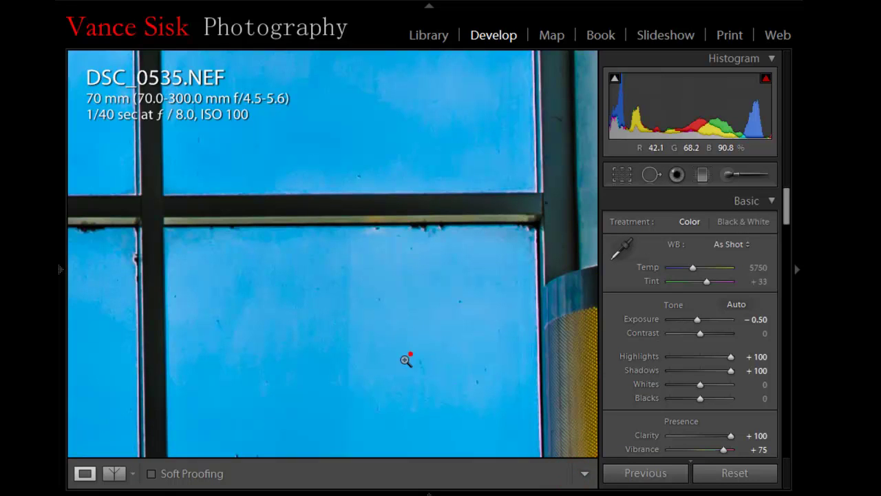
# Zoom in on the window bars and heal the pair of dark specks on the glass
pyautogui.click(407, 355)
pyautogui.click(464, 327)
pyautogui.moveTo(441, 369); pyautogui.dragTo(459, 376)
pyautogui.click(649, 175)
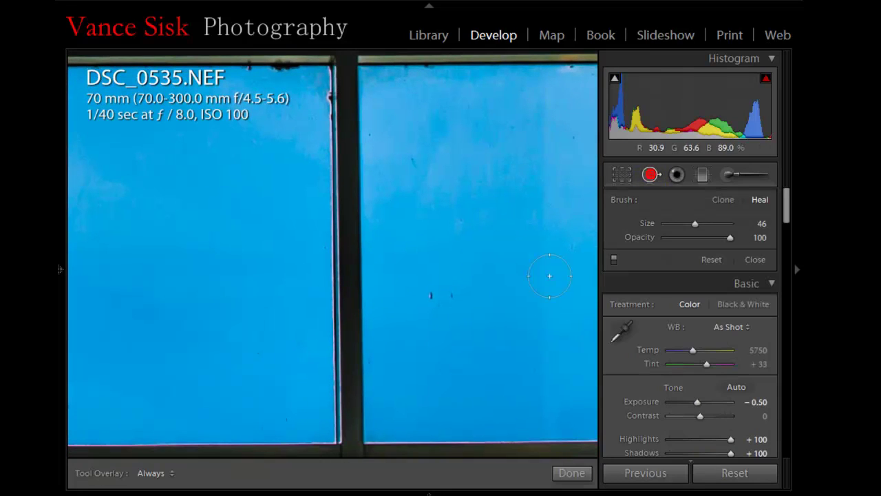
pyautogui.moveTo(425, 294); pyautogui.dragTo(448, 300)
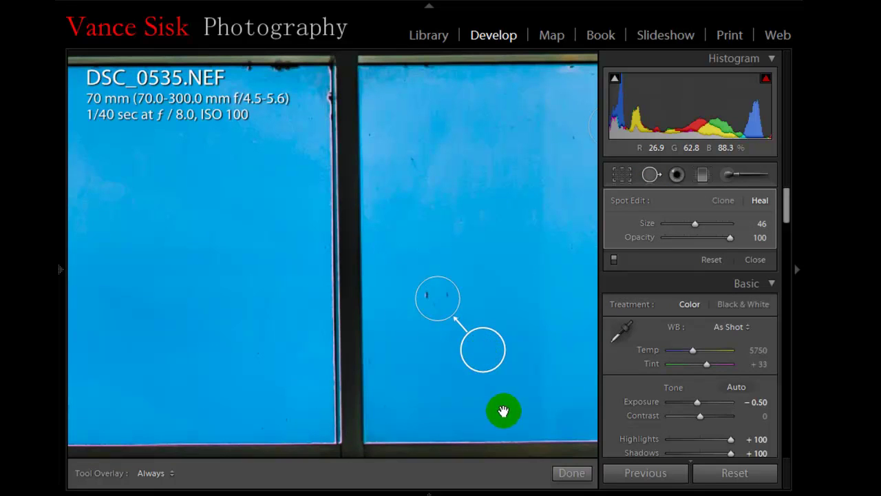
pyautogui.click(571, 474)
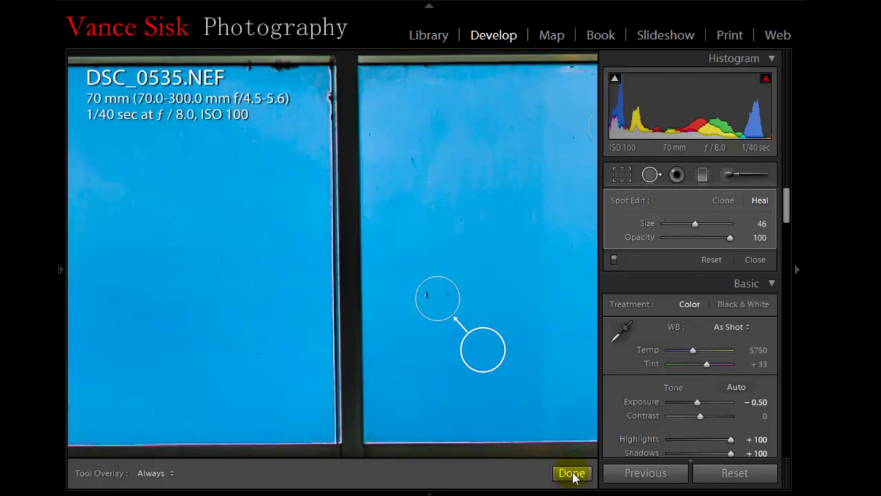
# Zoom out to Fit to view the whole arched window with its healed glass
pyautogui.click(305, 380)
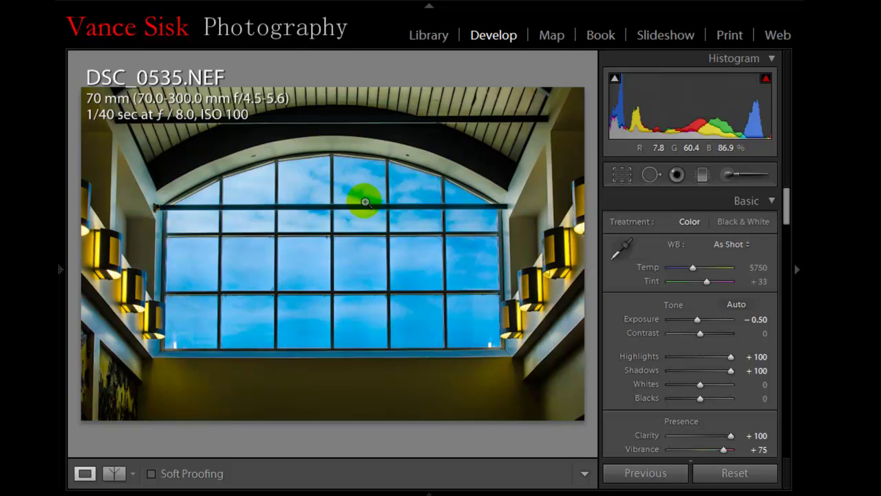
# Switch to the Before/After split comparing the pale-sky original with the deep blue edit
pyautogui.click(115, 473)
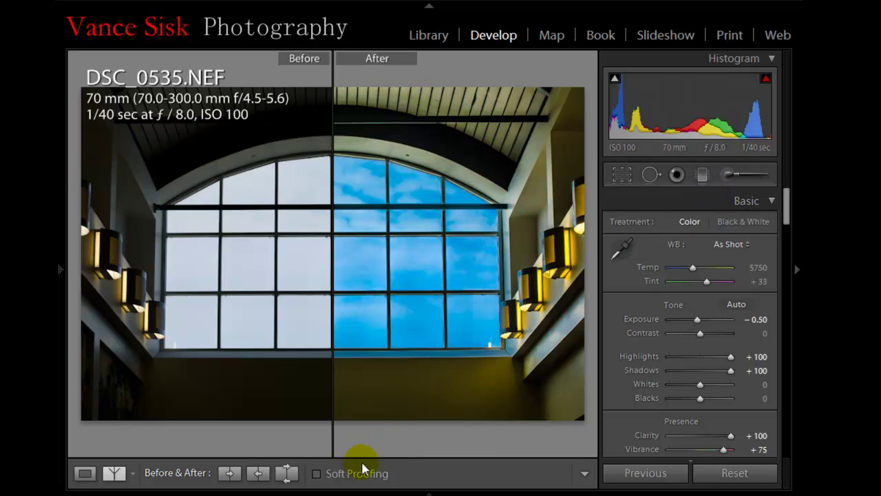
# Return to Loupe view showing only the edited photo with its deep blue sky full-frame
pyautogui.click(85, 474)
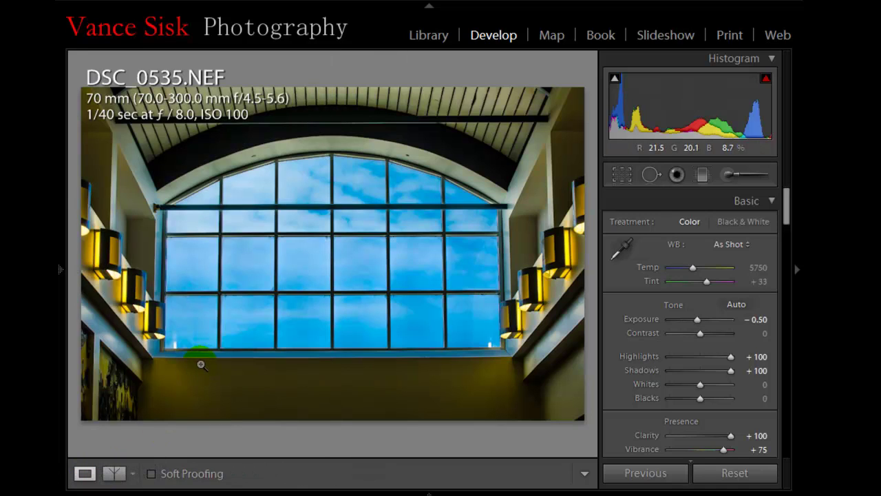